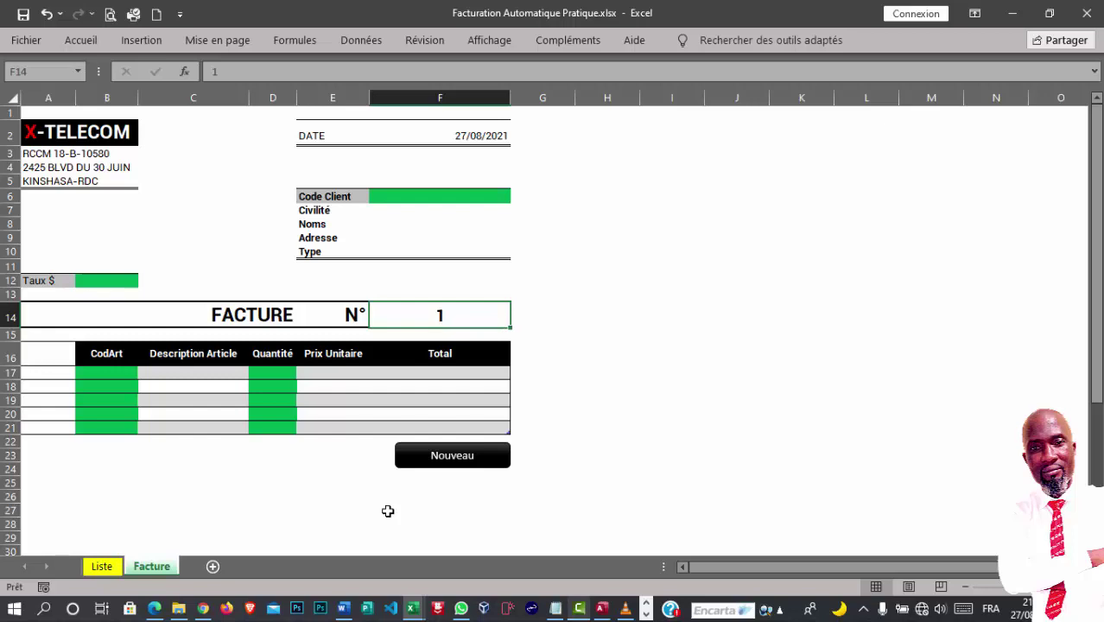
# Inspect the Nouveau button shape and the invoice number cell F14
pyautogui.click(458, 492)
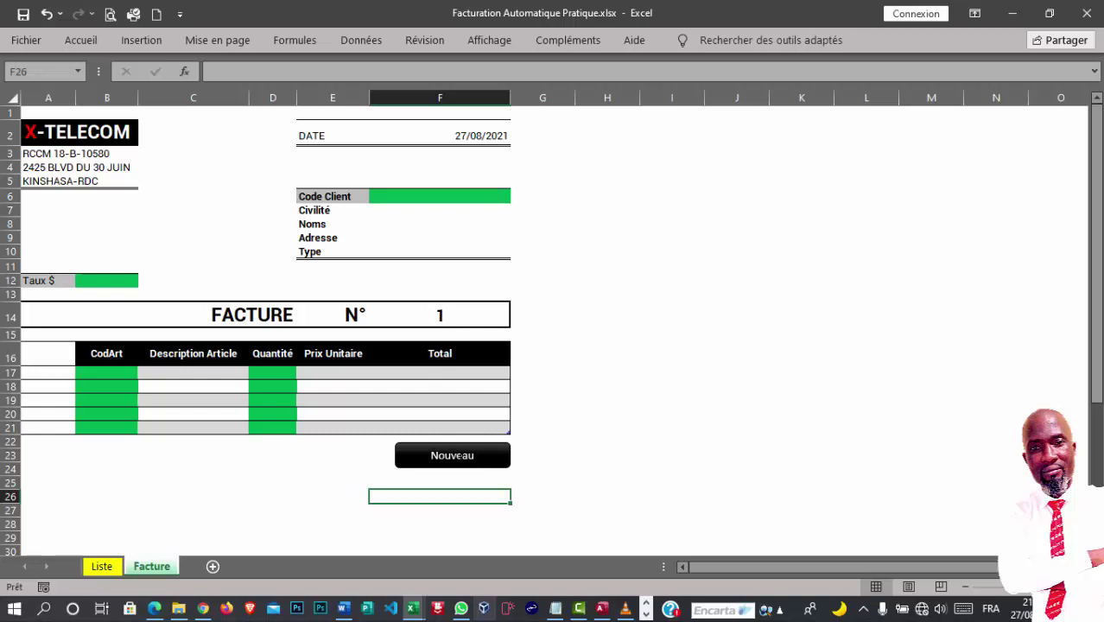
pyautogui.keyDown('ctrl'); pyautogui.click(414, 455); pyautogui.keyUp('ctrl')
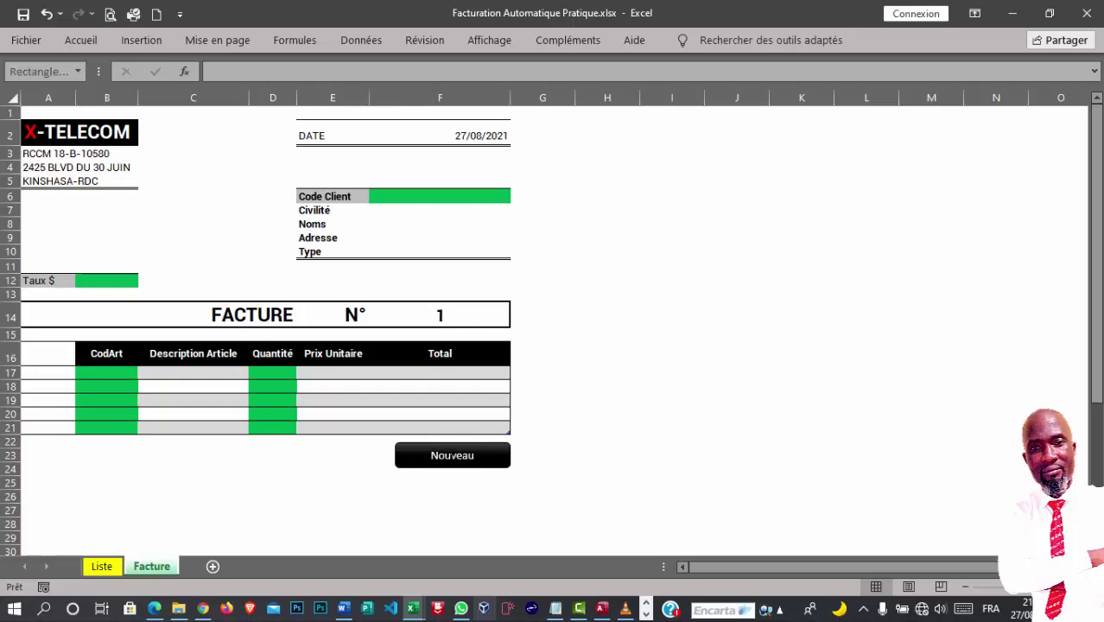
pyautogui.click(439, 496)
pyautogui.click(443, 322)
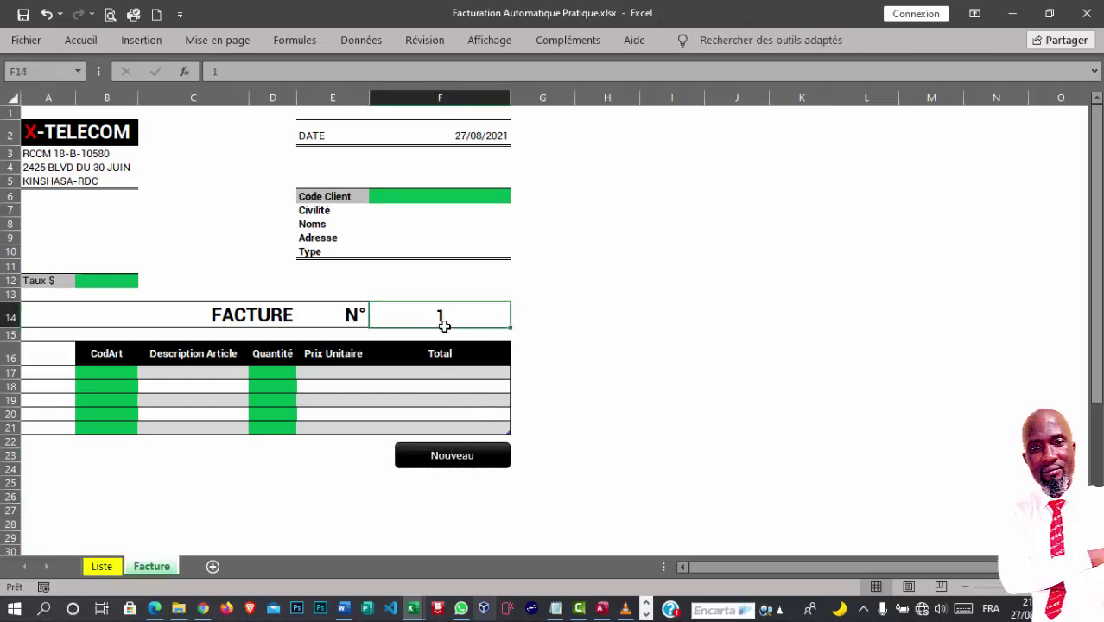
pyautogui.click(432, 499)
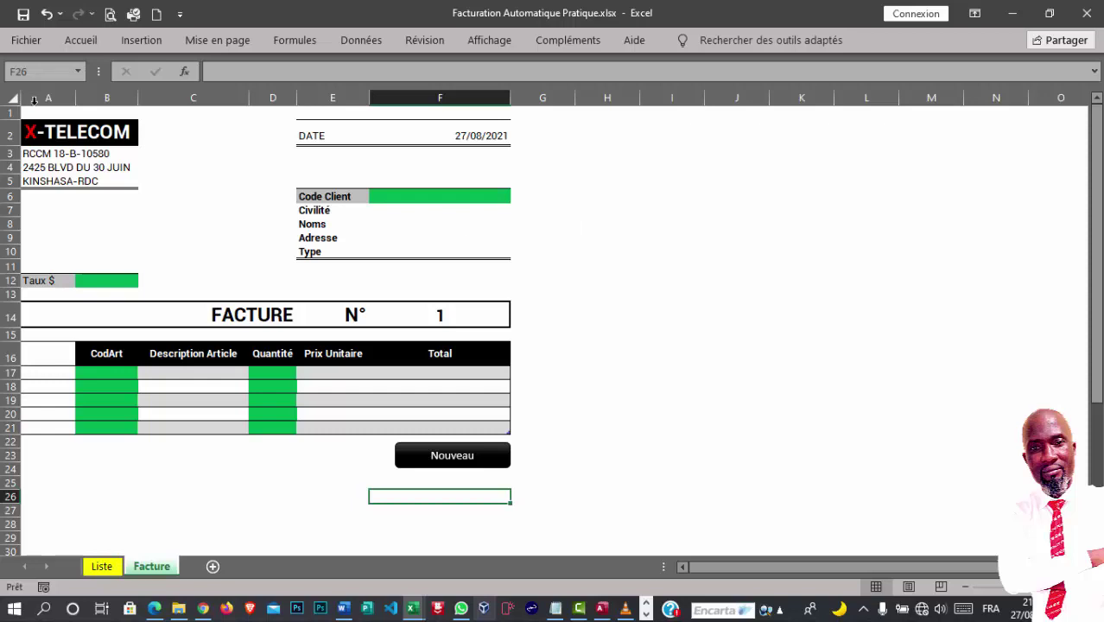
# Enable the Développeur tab in Excel Options' Personnaliser le ruban settings
pyautogui.click(25, 44)
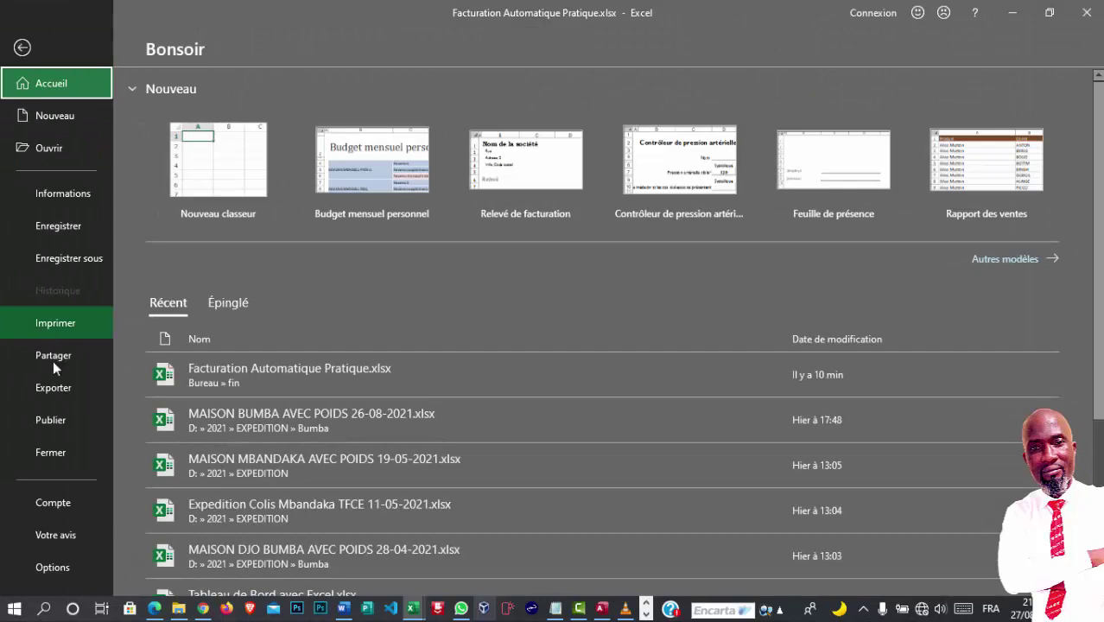
pyautogui.click(49, 570)
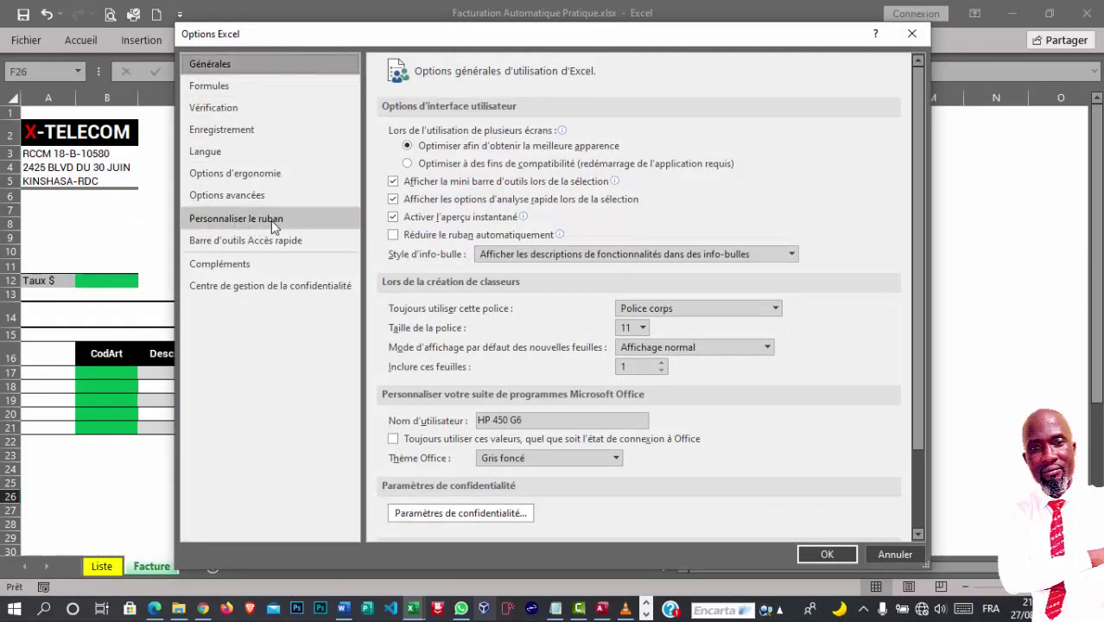
pyautogui.click(241, 227)
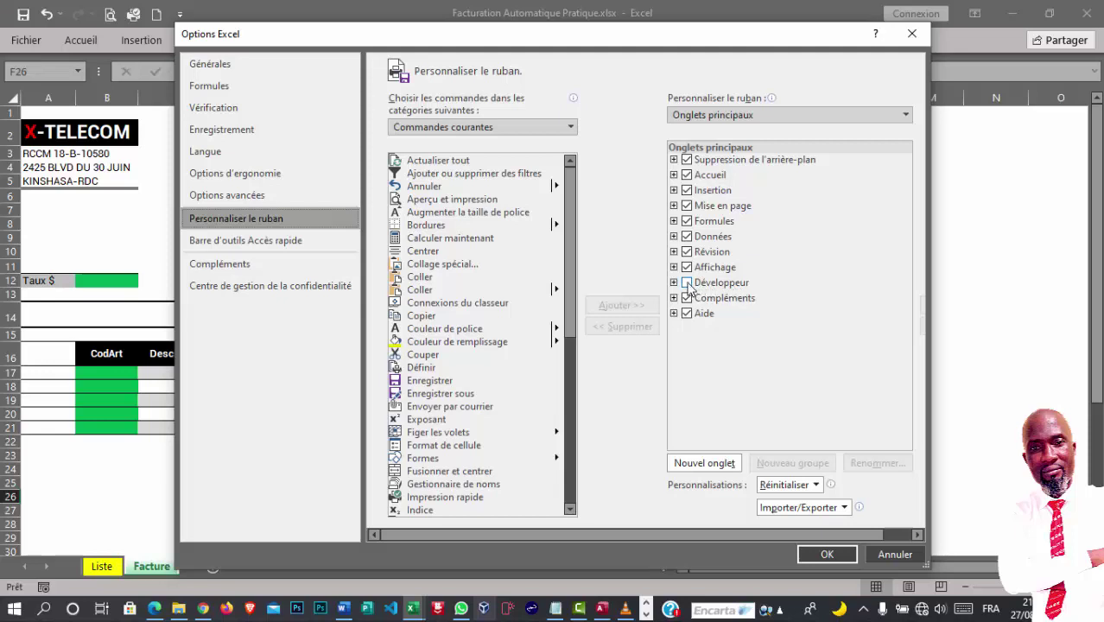
pyautogui.click(687, 284)
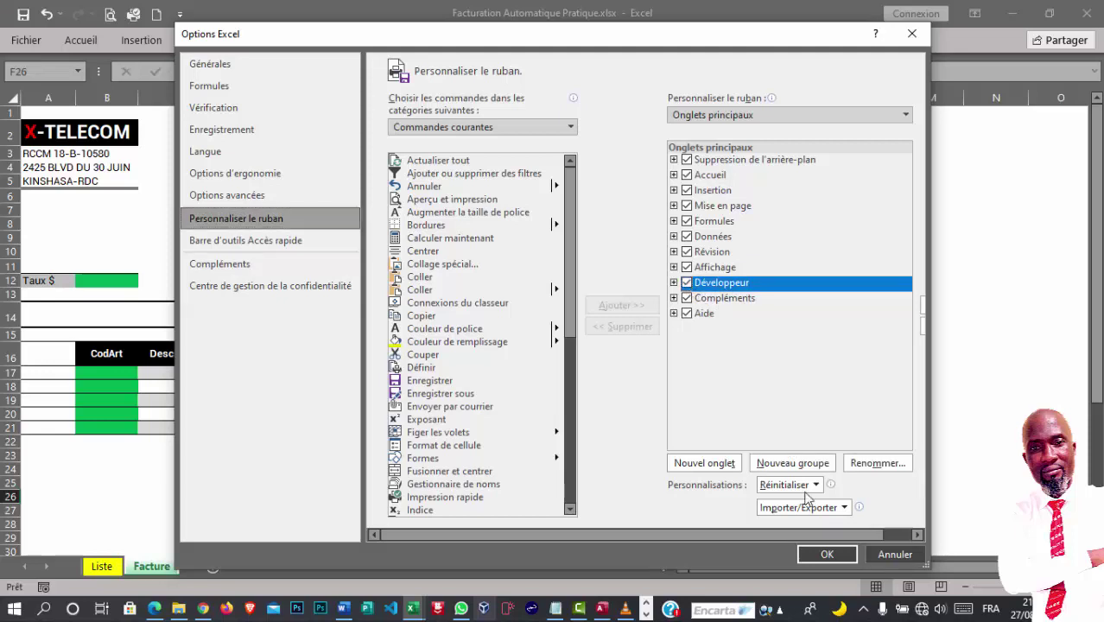
pyautogui.click(827, 556)
pyautogui.click(827, 555)
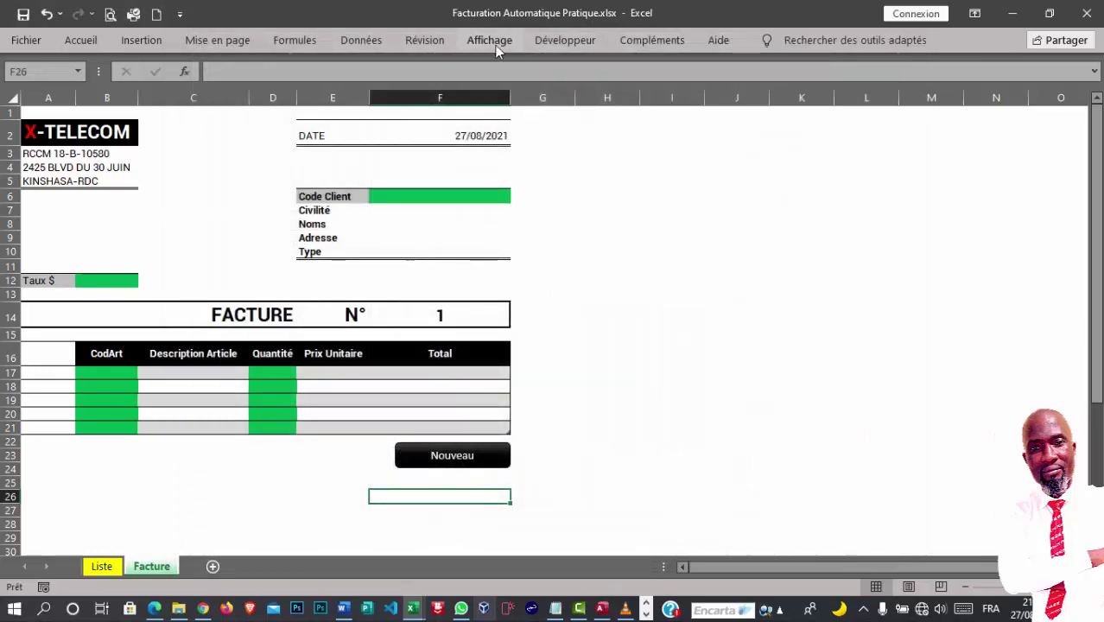
# Launch Visual Basic from the Développeur tab for the Facturation Automatique Pratique workbook
pyautogui.click(563, 44)
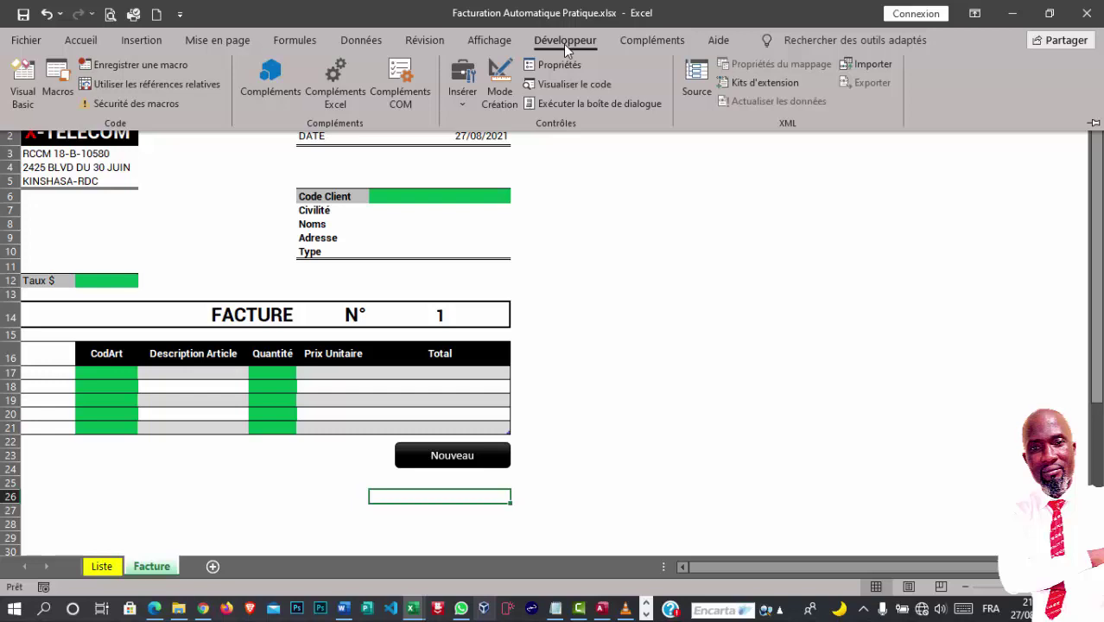
pyautogui.click(436, 316)
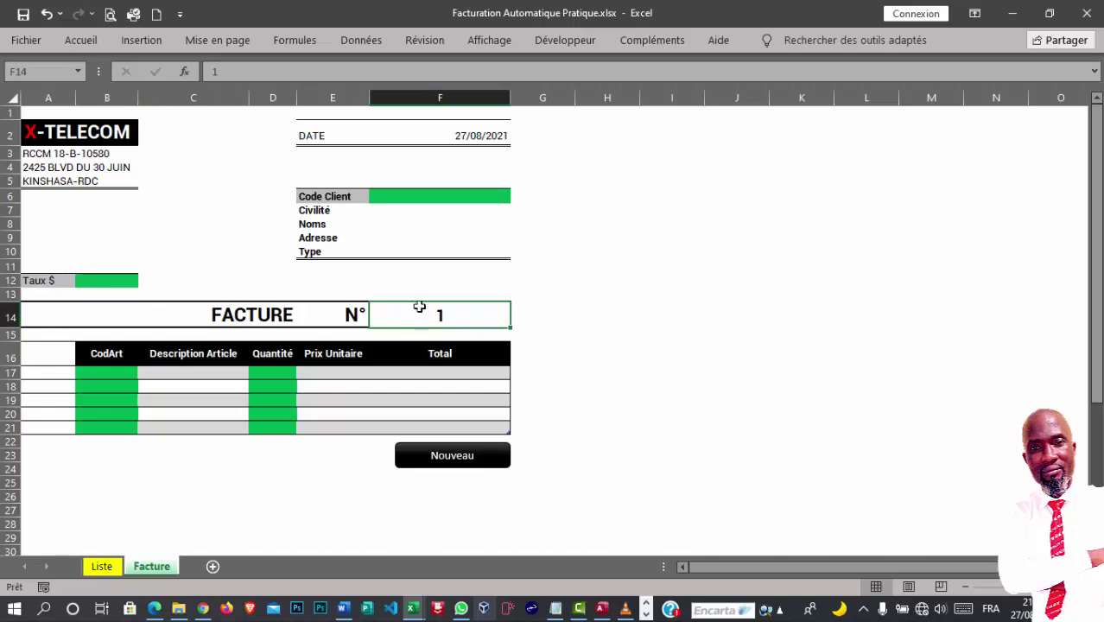
pyautogui.click(554, 42)
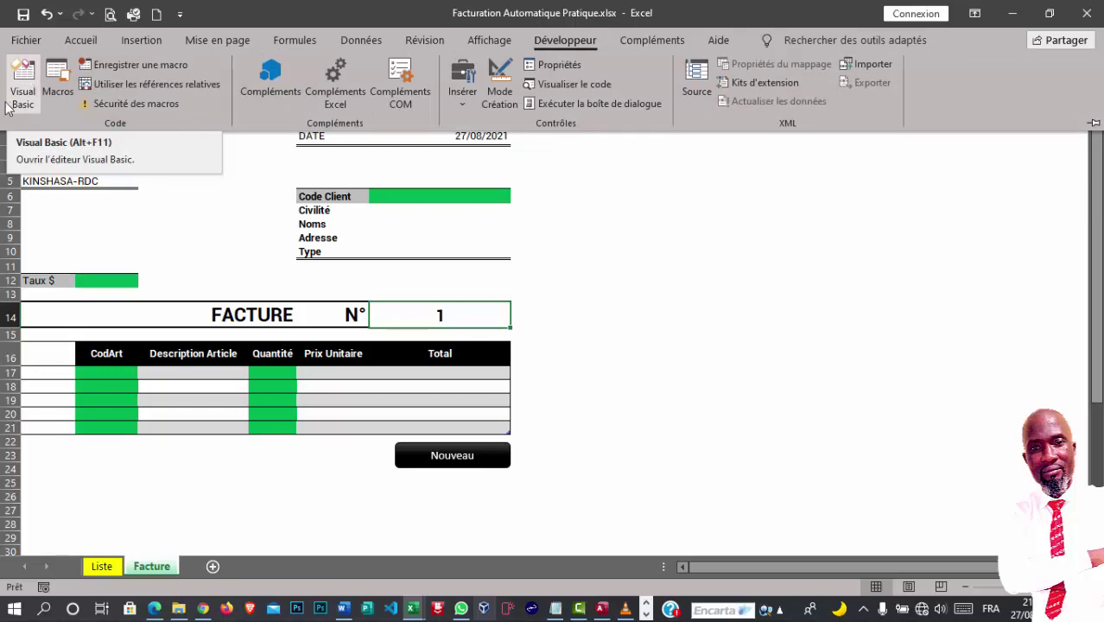
pyautogui.click(26, 82)
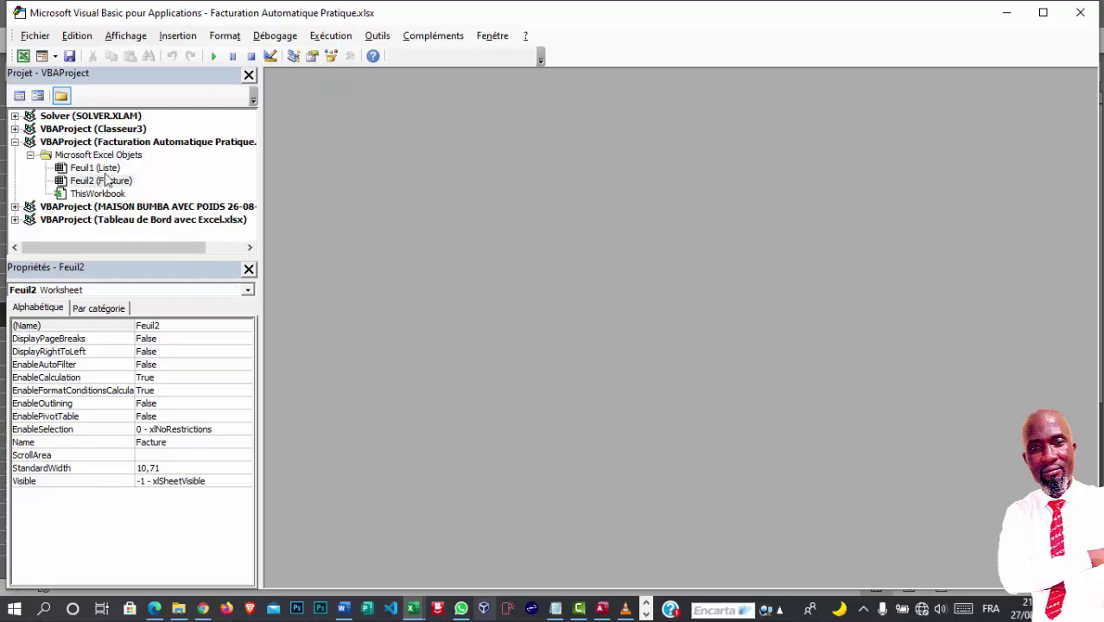
# Insert a new Module1 from the Microsoft Excel Objets context menu in the project tree
pyautogui.click(106, 156)
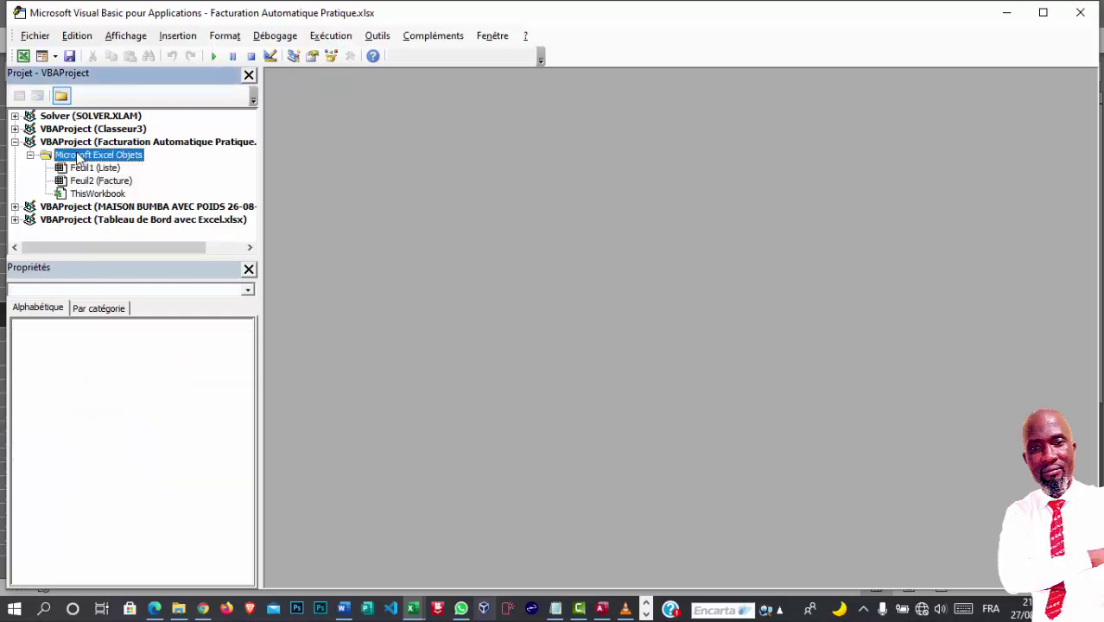
pyautogui.rightClick(77, 156)
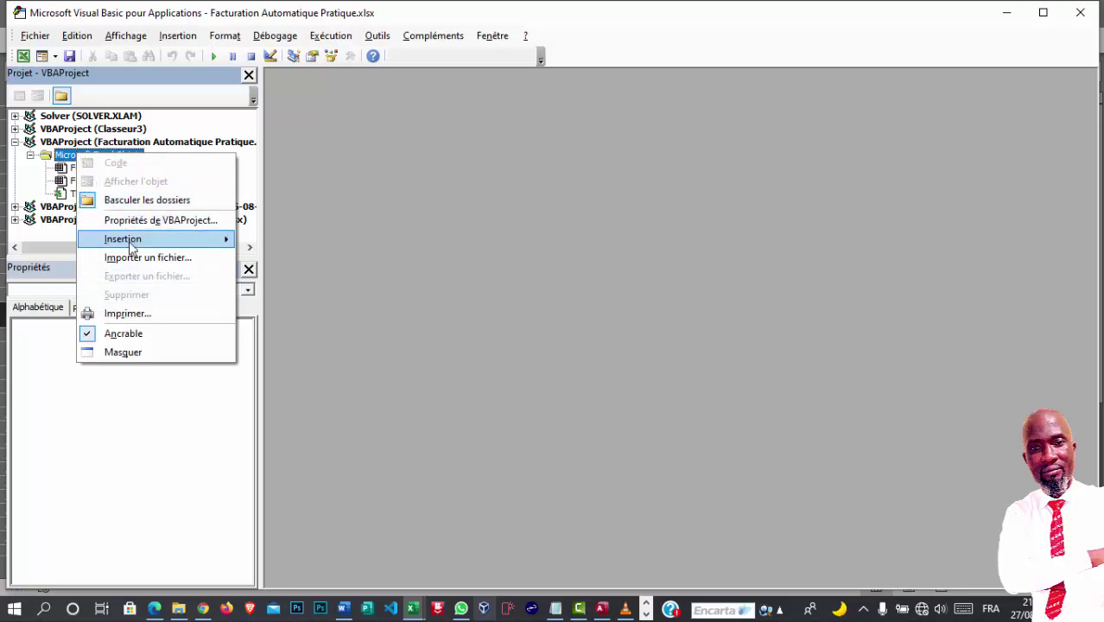
pyautogui.moveTo(122, 238)
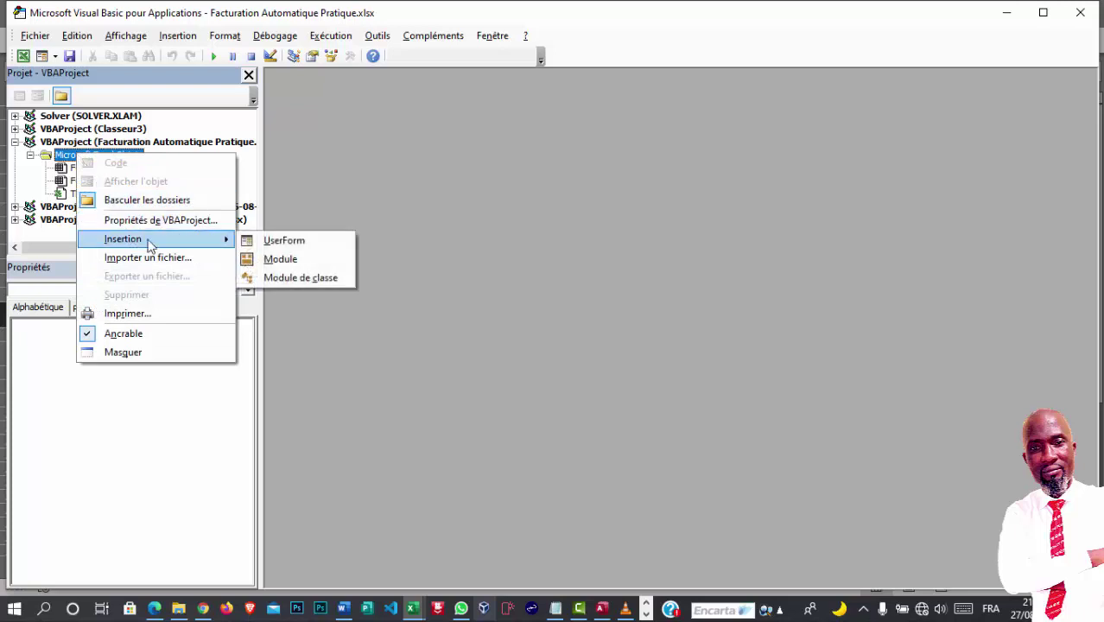
pyautogui.click(309, 267)
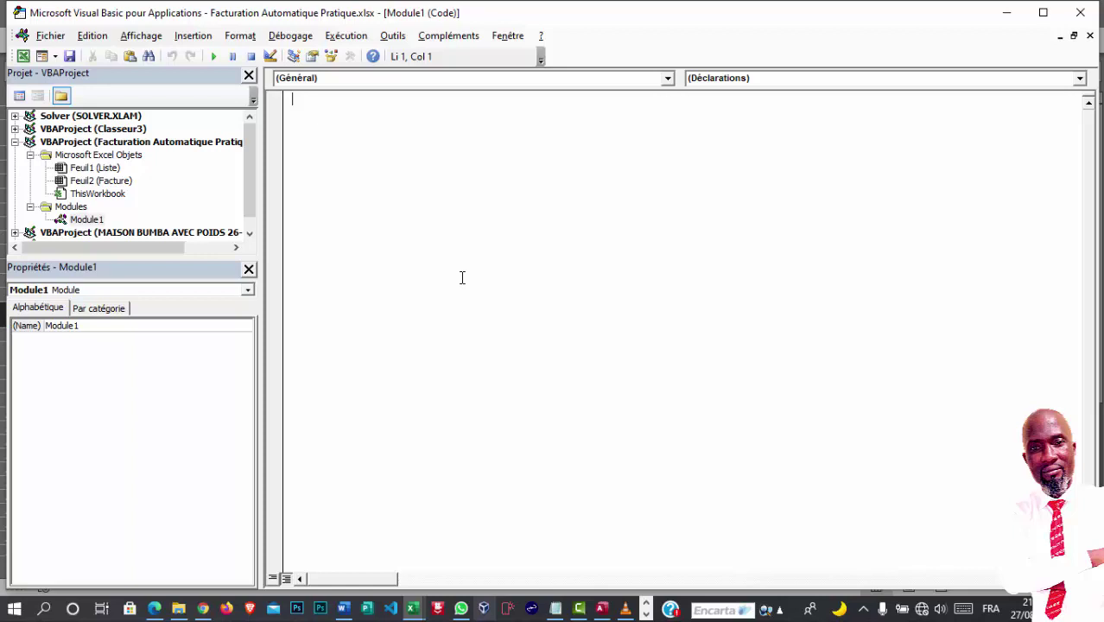
# Write Sub numerofactureauto containing Cells(14,6) = Cells(14,6)+1, with the extra blank line removed
pyautogui.write('su')
pyautogui.write('b')
pyautogui.write(' nu')
pyautogui.write('me')
pyautogui.write('rofac')
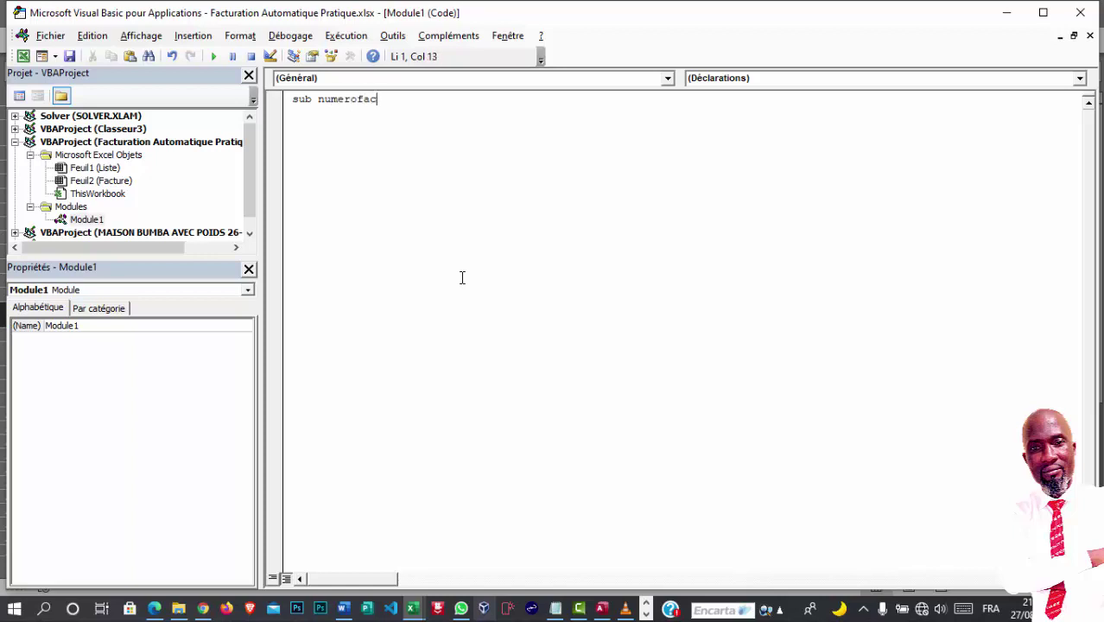
pyautogui.write('ture')
pyautogui.write('auto')
pyautogui.press('Return')
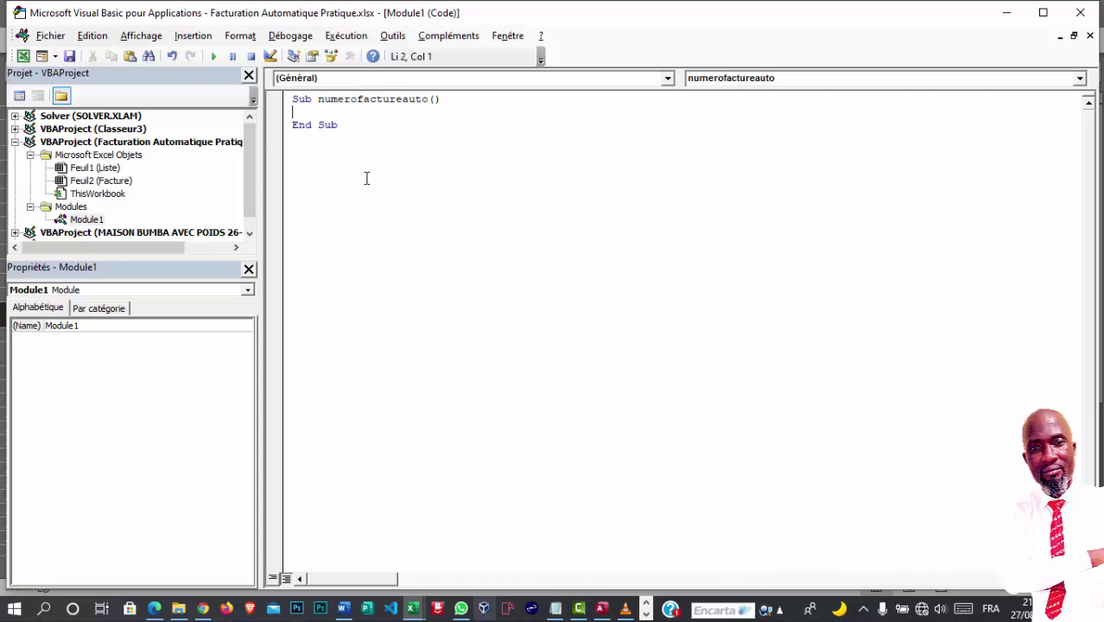
pyautogui.write('c')
pyautogui.write('ells')
pyautogui.write(' (')
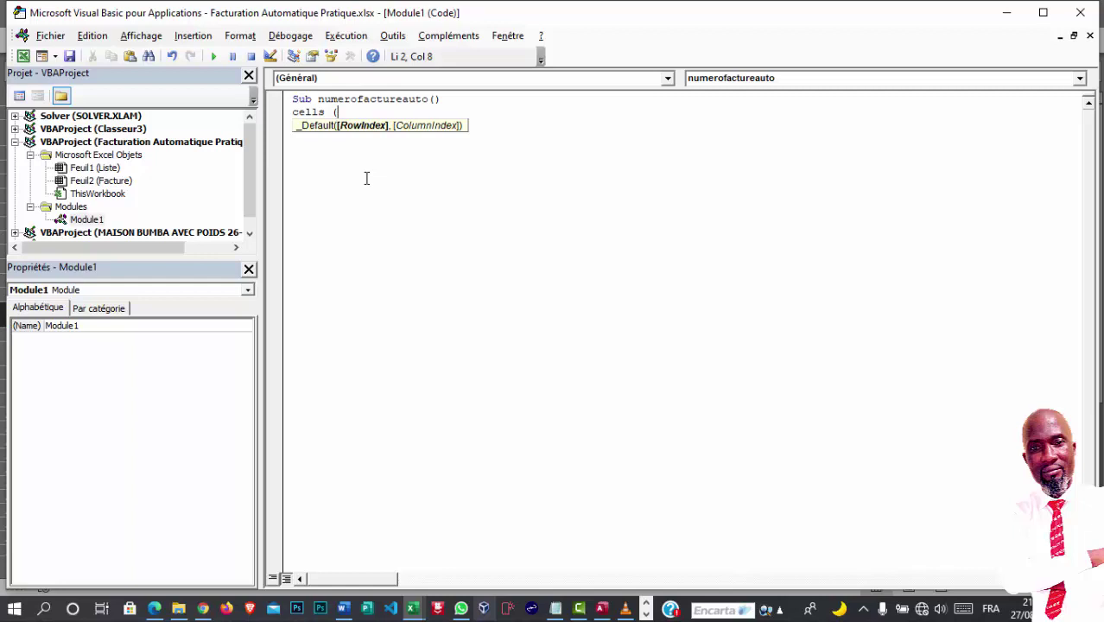
pyautogui.write('14')
pyautogui.write(',')
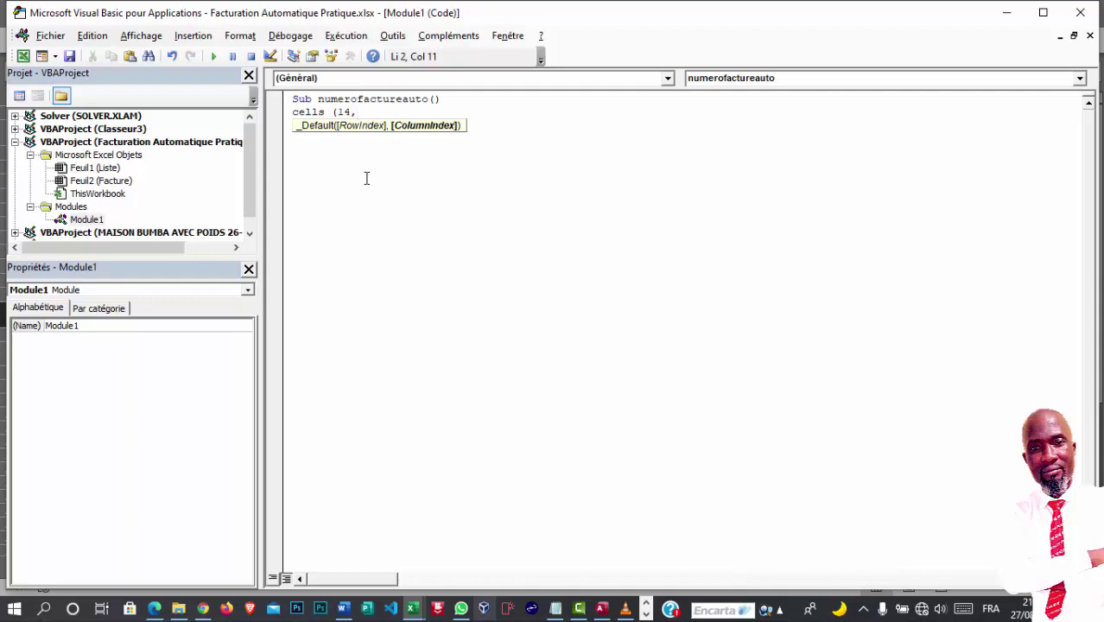
pyautogui.write('6')
pyautogui.write(')')
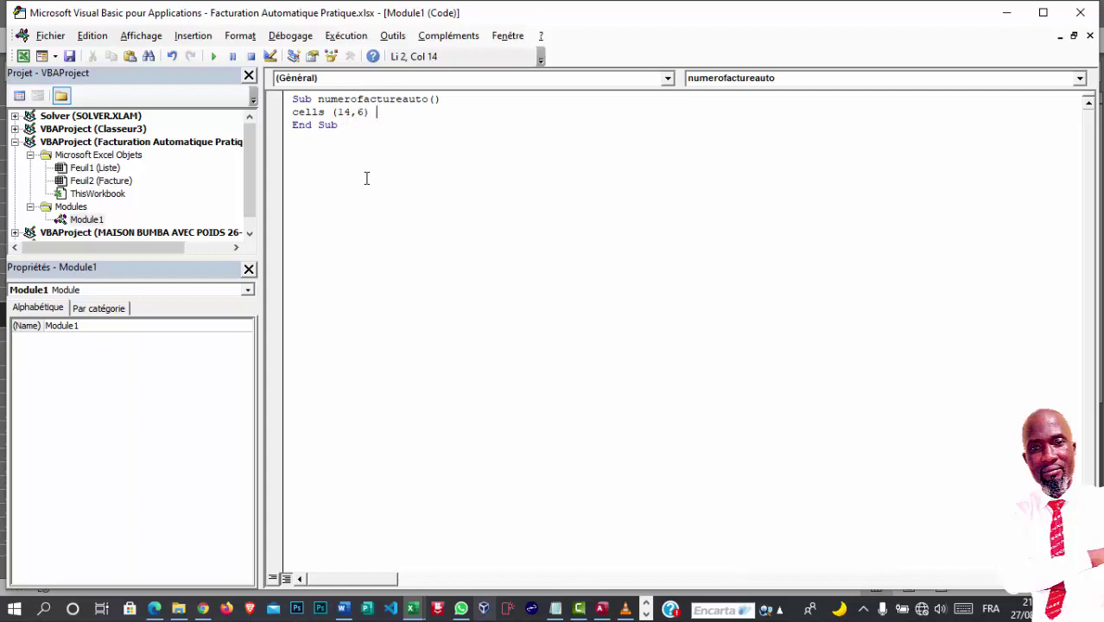
pyautogui.write(' =')
pyautogui.write(' c')
pyautogui.write('ells')
pyautogui.write('(')
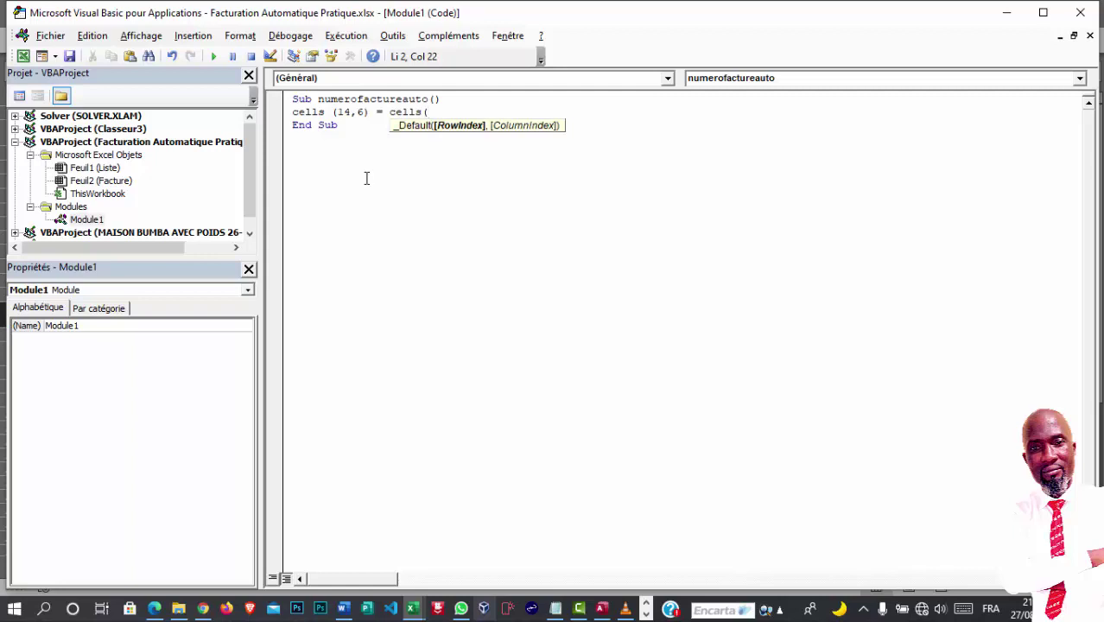
pyautogui.write('14')
pyautogui.write(',')
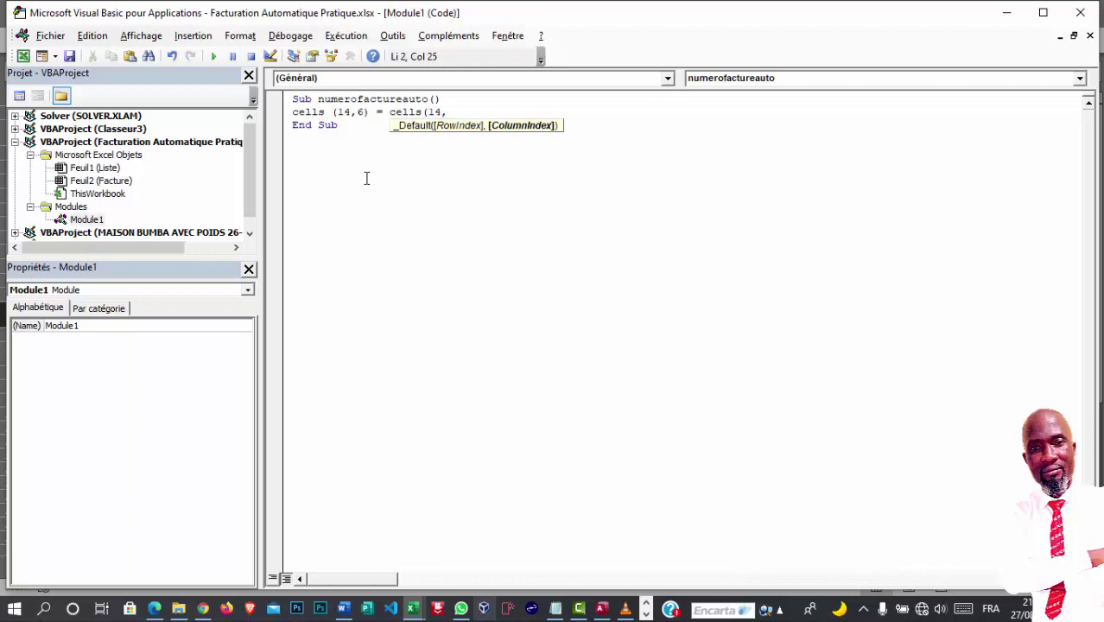
pyautogui.write('6')
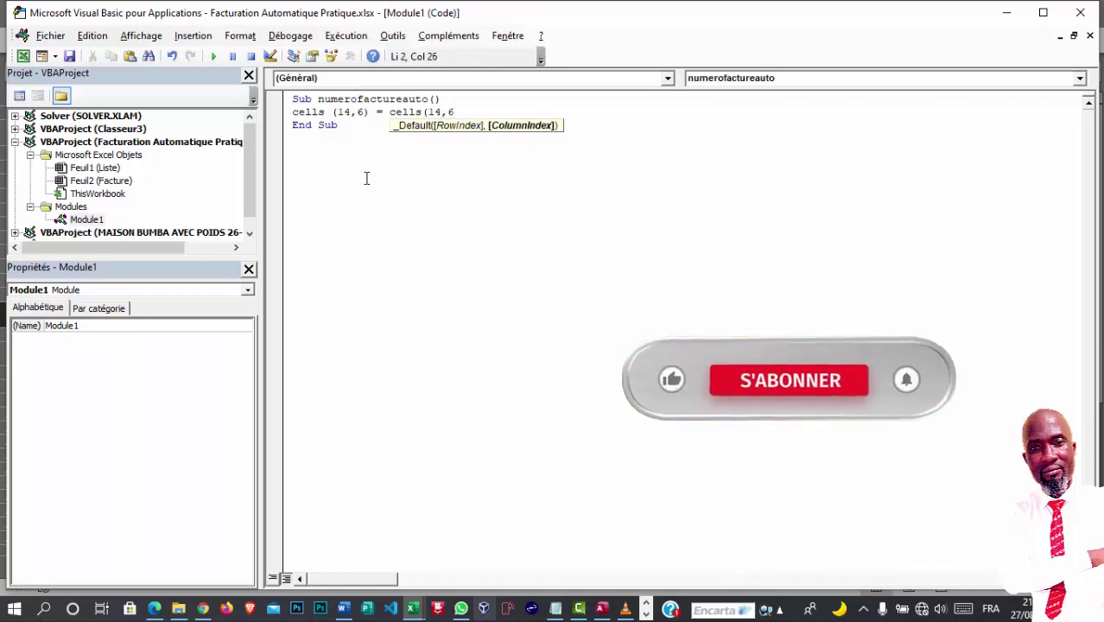
pyautogui.write(')')
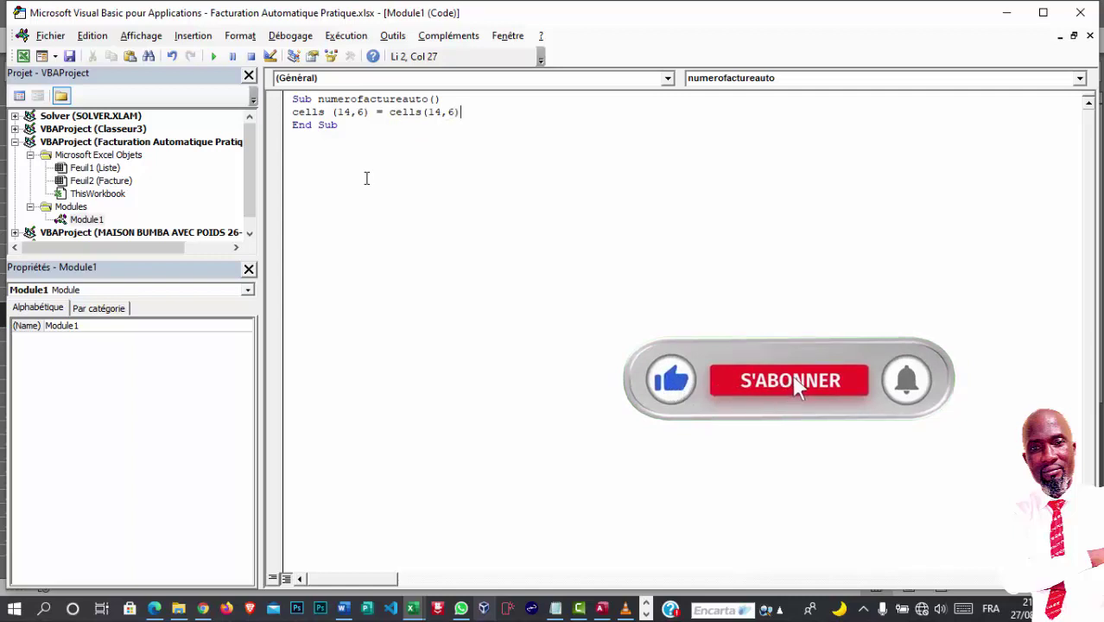
pyautogui.write('+1')
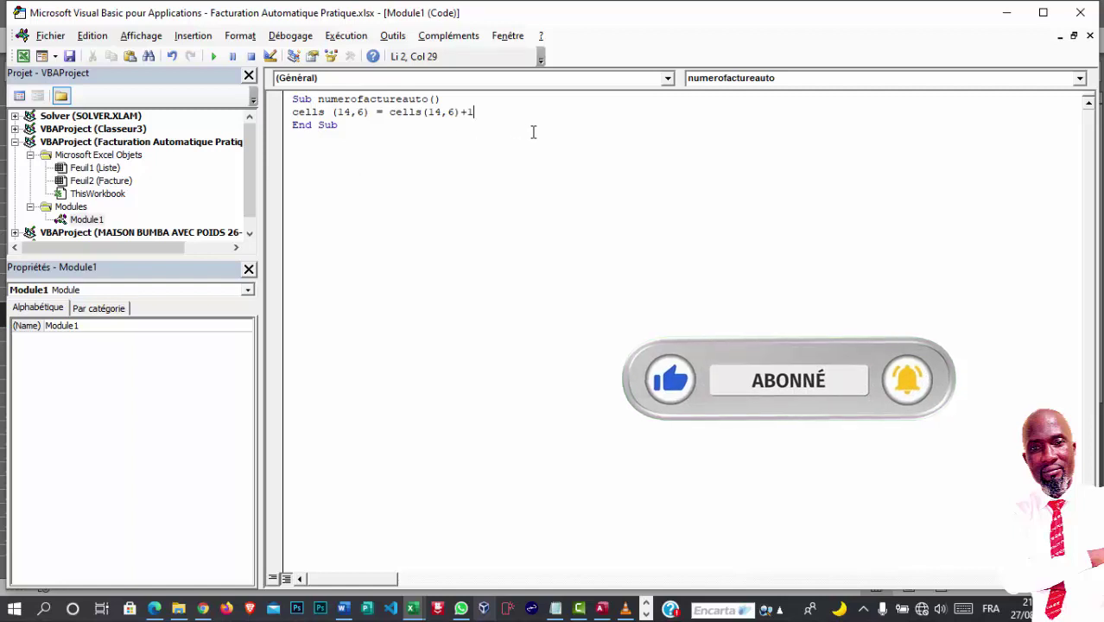
pyautogui.press('Return')
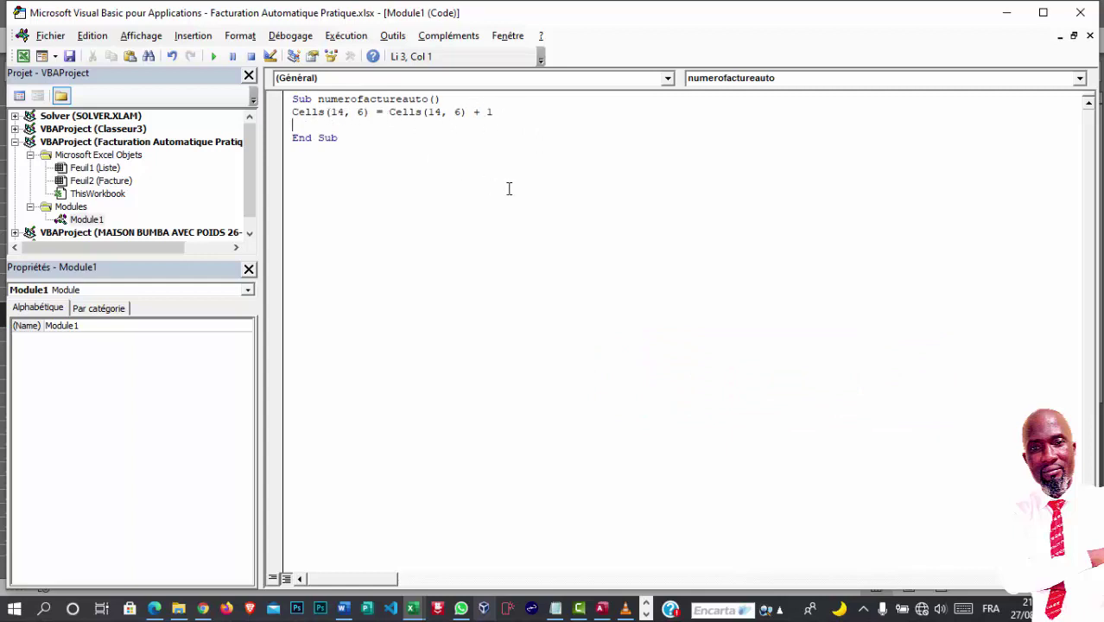
pyautogui.press('BackSpace')
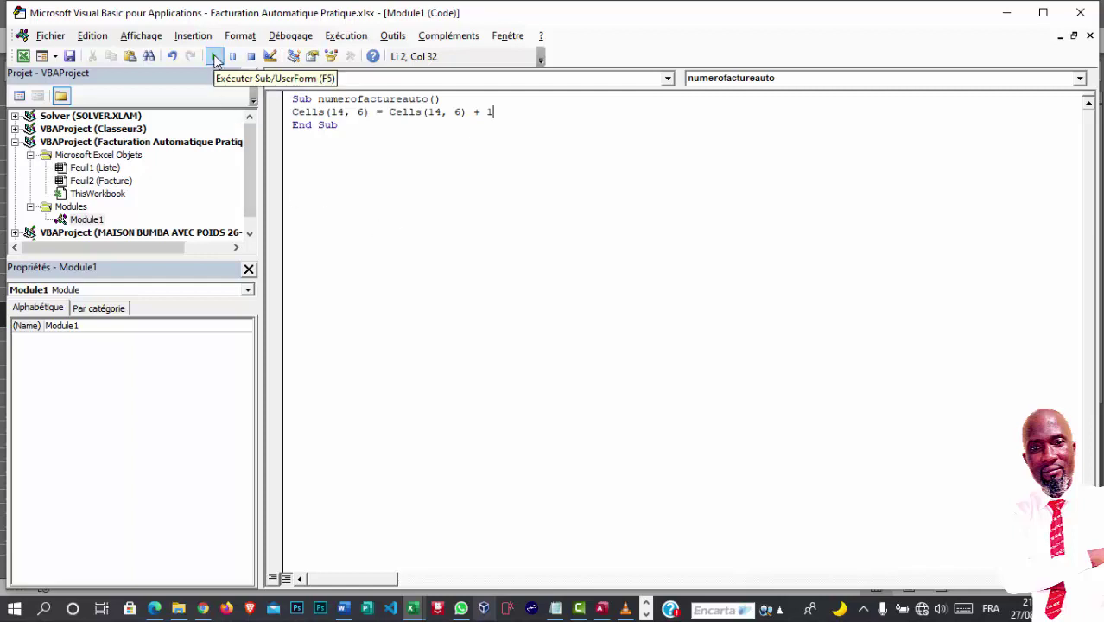
# Run the numerofactureauto macro once and check F14 in the Excel workbook
pyautogui.click(216, 57)
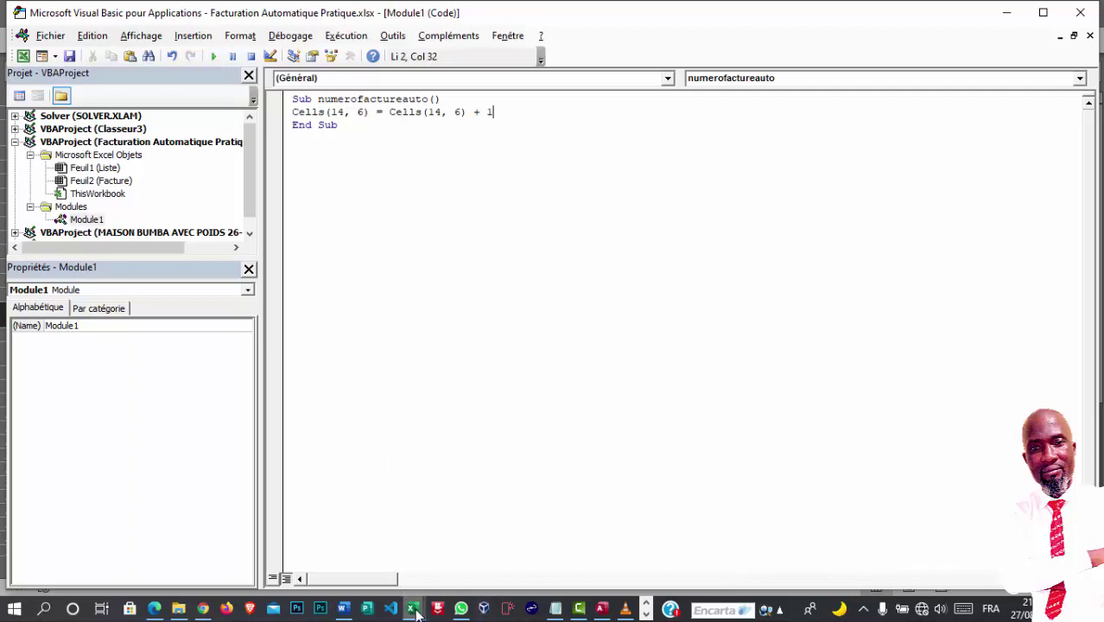
pyautogui.click(419, 612)
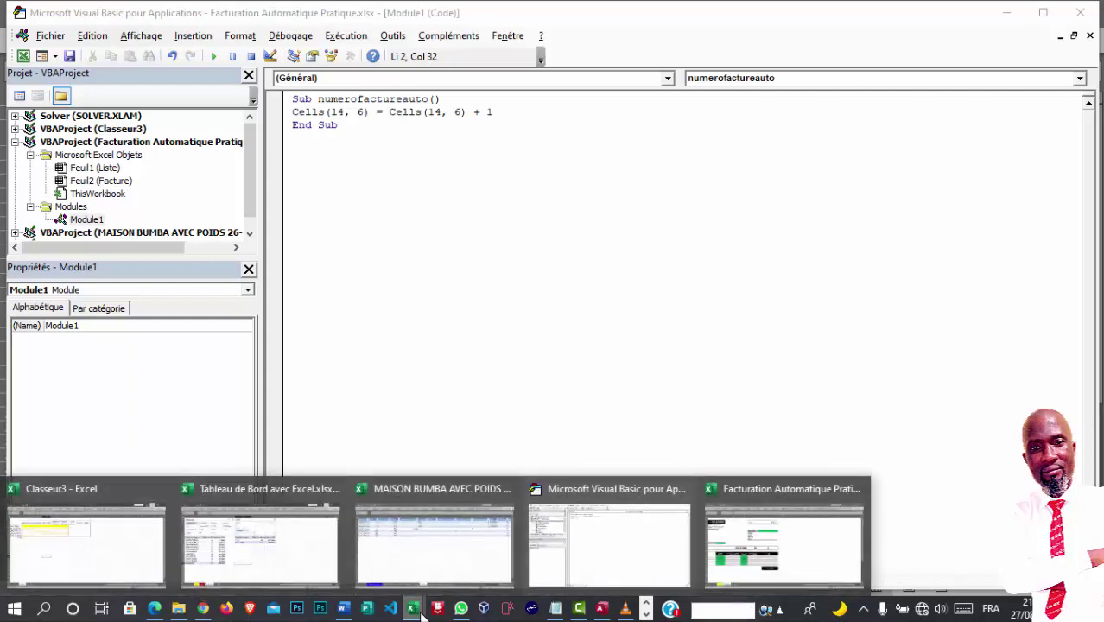
pyautogui.click(751, 548)
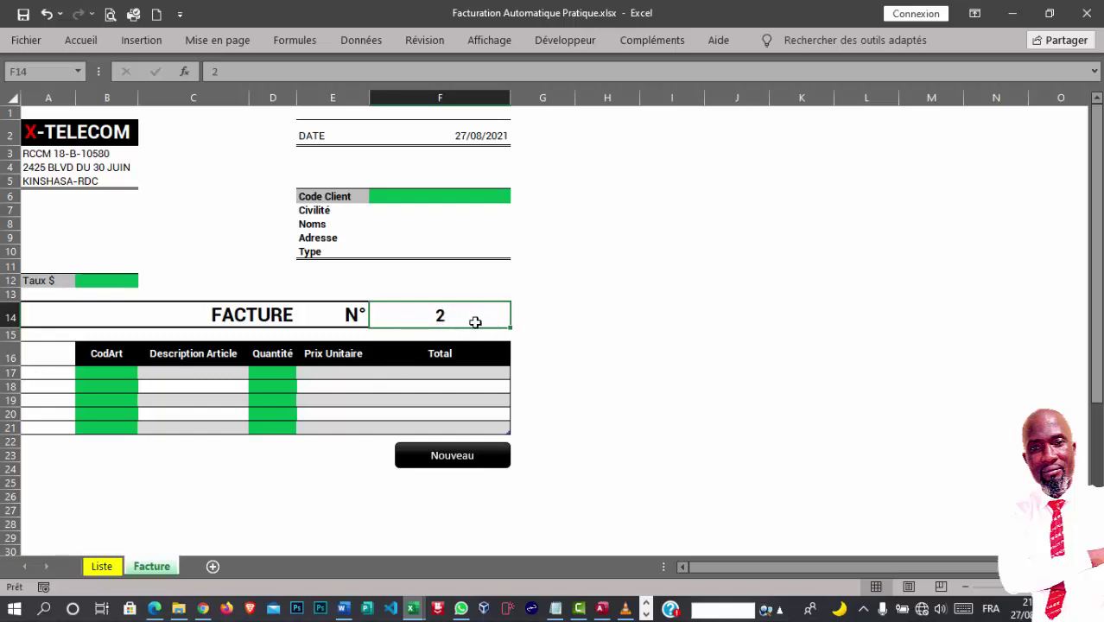
pyautogui.click(333, 492)
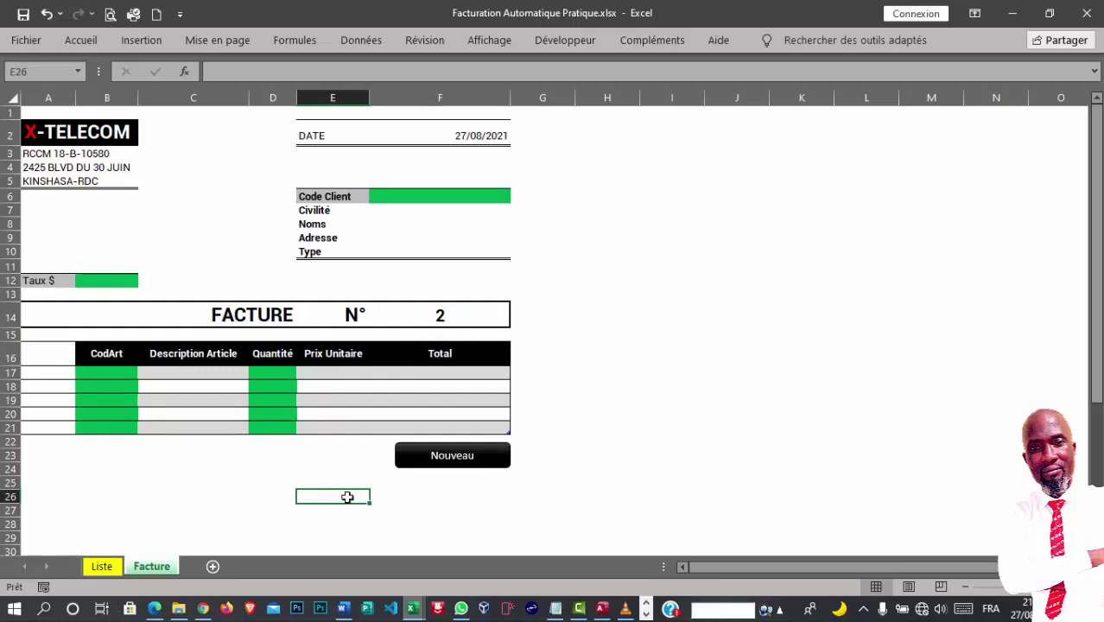
pyautogui.moveTo(413, 609)
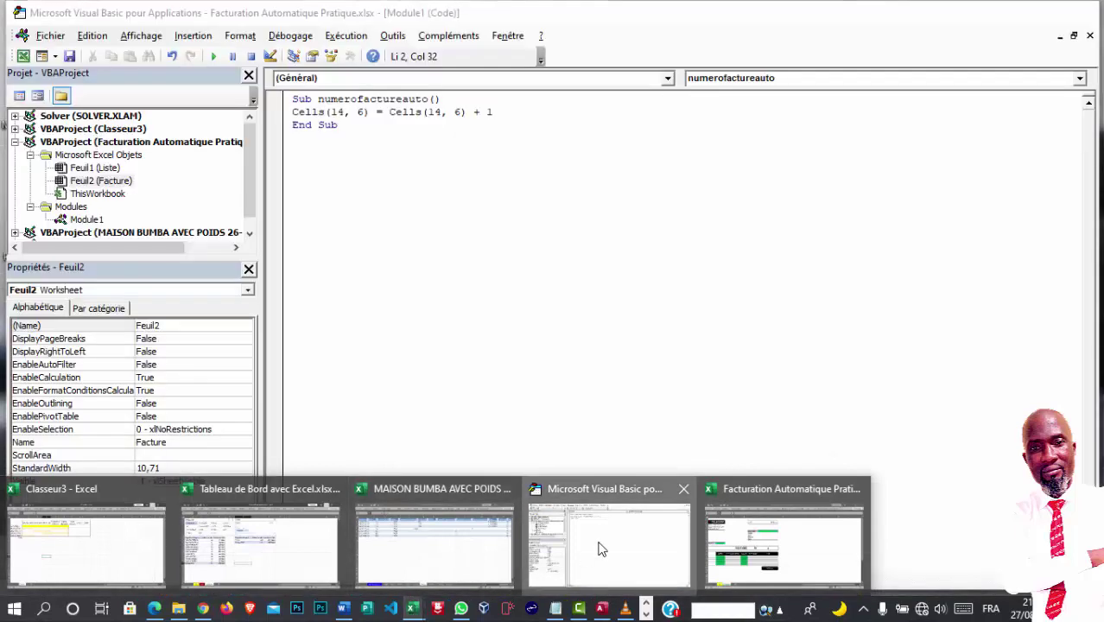
# Run the macro a second time and confirm F14 now reads 3
pyautogui.click(602, 549)
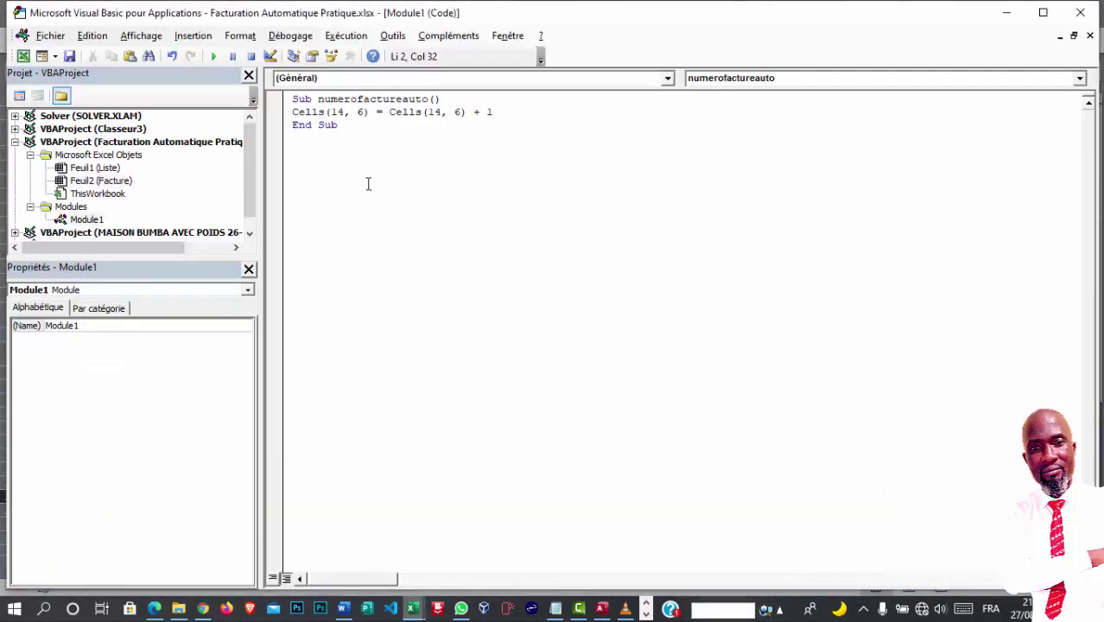
pyautogui.click(214, 57)
pyautogui.moveTo(413, 609)
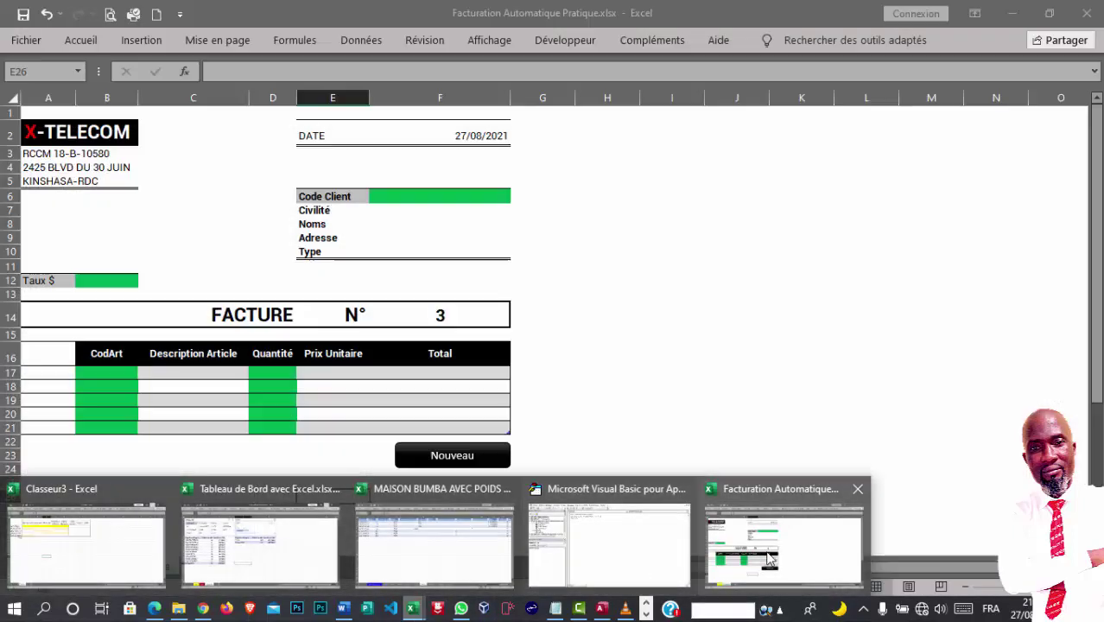
pyautogui.click(769, 559)
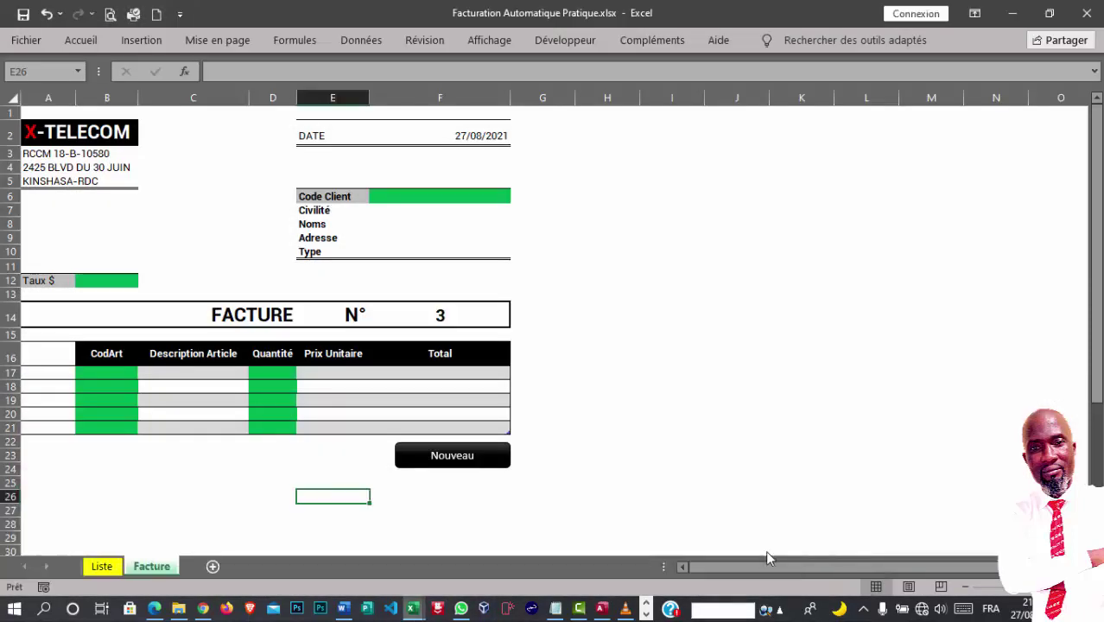
pyautogui.click(460, 315)
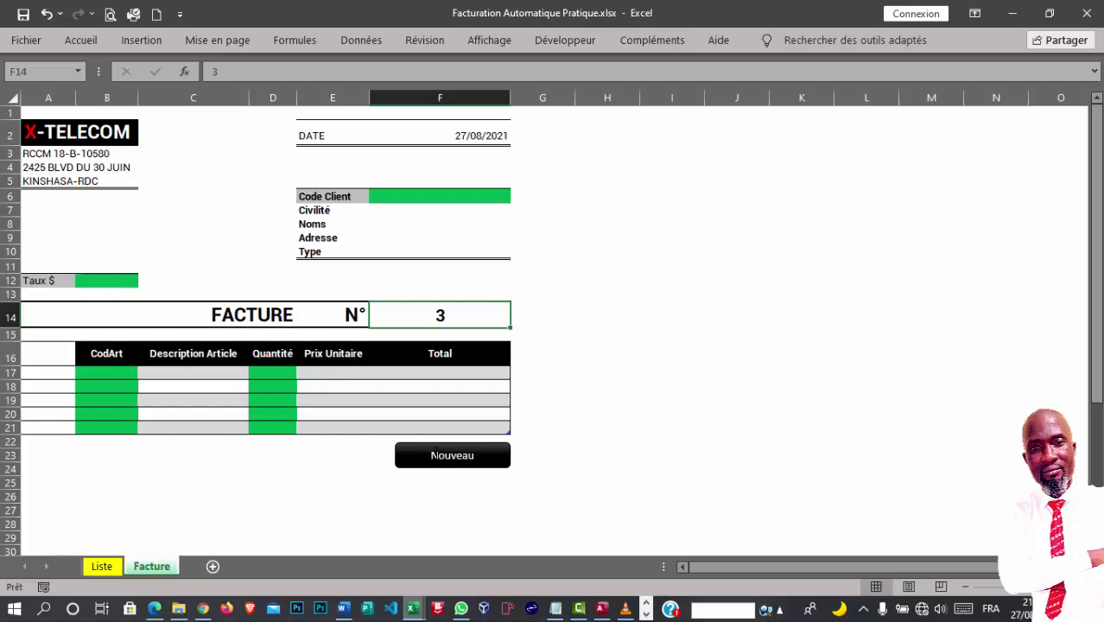
# Assign the numerofactureauto macro to the Nouveau shape via Affecter une macro
pyautogui.rightClick(423, 457)
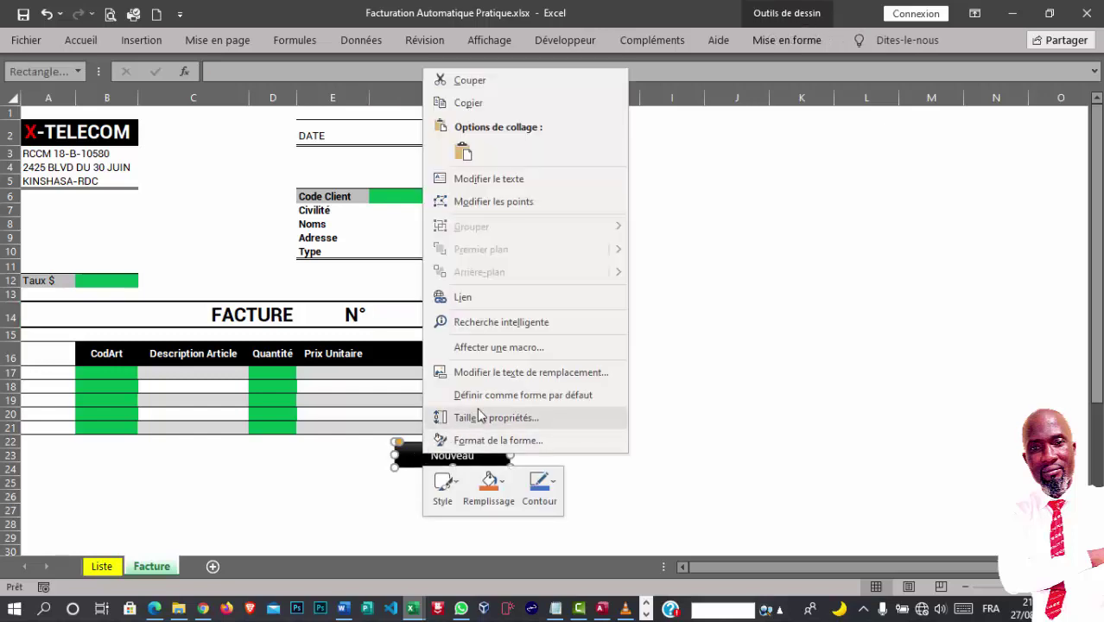
pyautogui.click(498, 347)
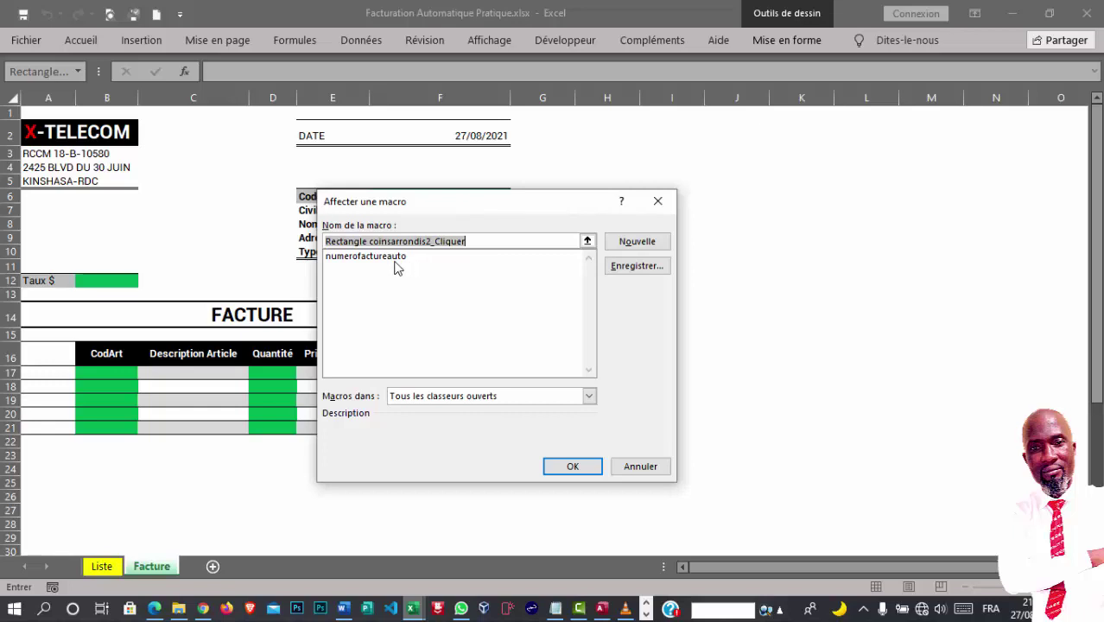
pyautogui.click(362, 257)
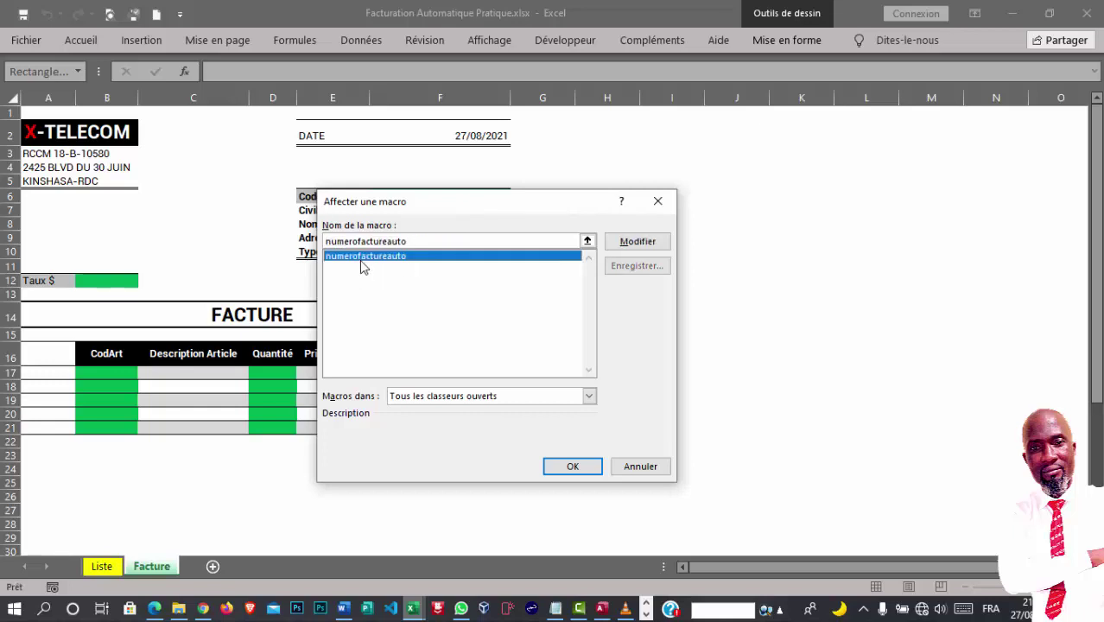
pyautogui.click(584, 469)
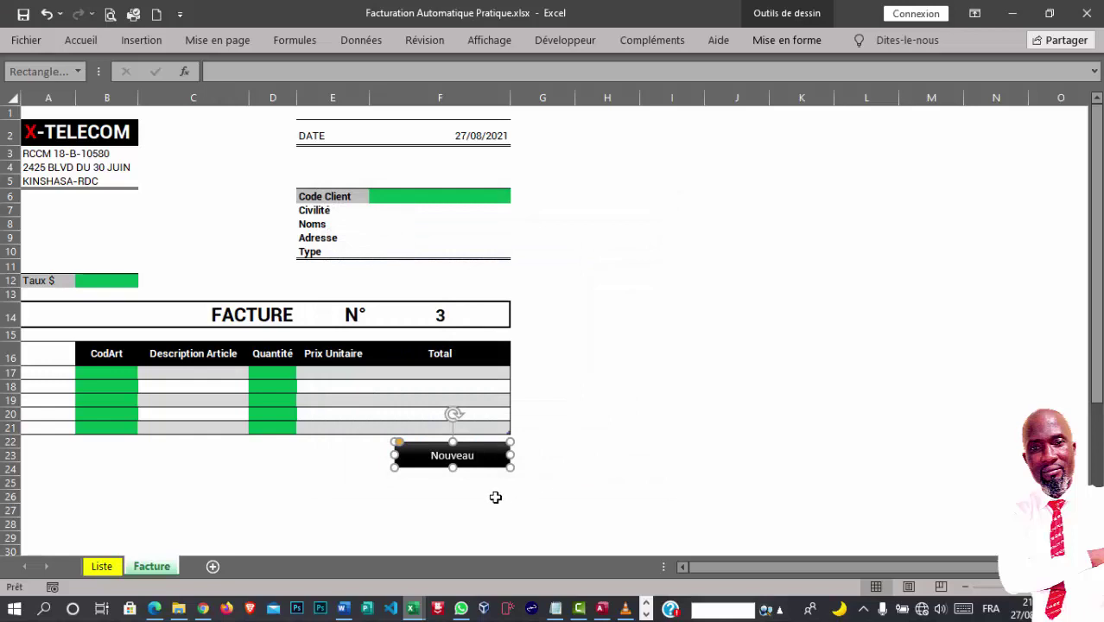
pyautogui.click(485, 497)
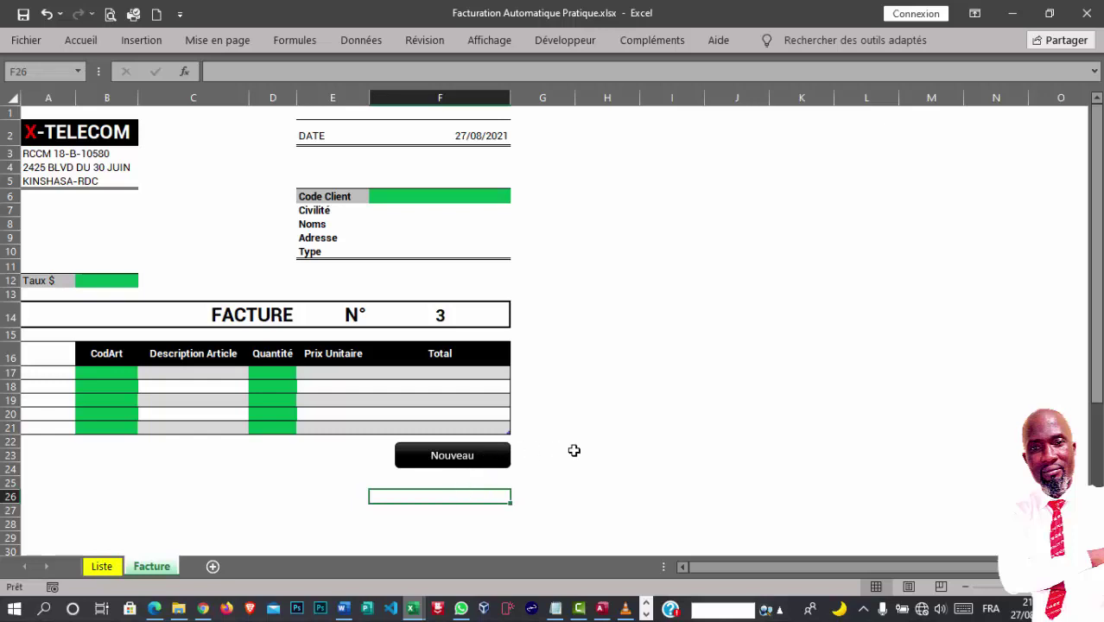
# Click the Nouveau button repeatedly, raising the F14 invoice number from 3 to 57
pyautogui.click(465, 463)
pyautogui.click(452, 462)
pyautogui.tripleClick(452, 462)
pyautogui.tripleClick(452, 462)
pyautogui.tripleClick(452, 462)
pyautogui.doubleClick(451, 462)
pyautogui.tripleClick(452, 462)
pyautogui.tripleClick(452, 462)
pyautogui.tripleClick(452, 462)
pyautogui.doubleClick(452, 463)
pyautogui.tripleClick(451, 462)
pyautogui.doubleClick(452, 462)
pyautogui.doubleClick(451, 462)
pyautogui.doubleClick(448, 456)
pyautogui.doubleClick(446, 457)
pyautogui.doubleClick(445, 457)
pyautogui.tripleClick(446, 456)
pyautogui.click(446, 457)
pyautogui.doubleClick(445, 457)
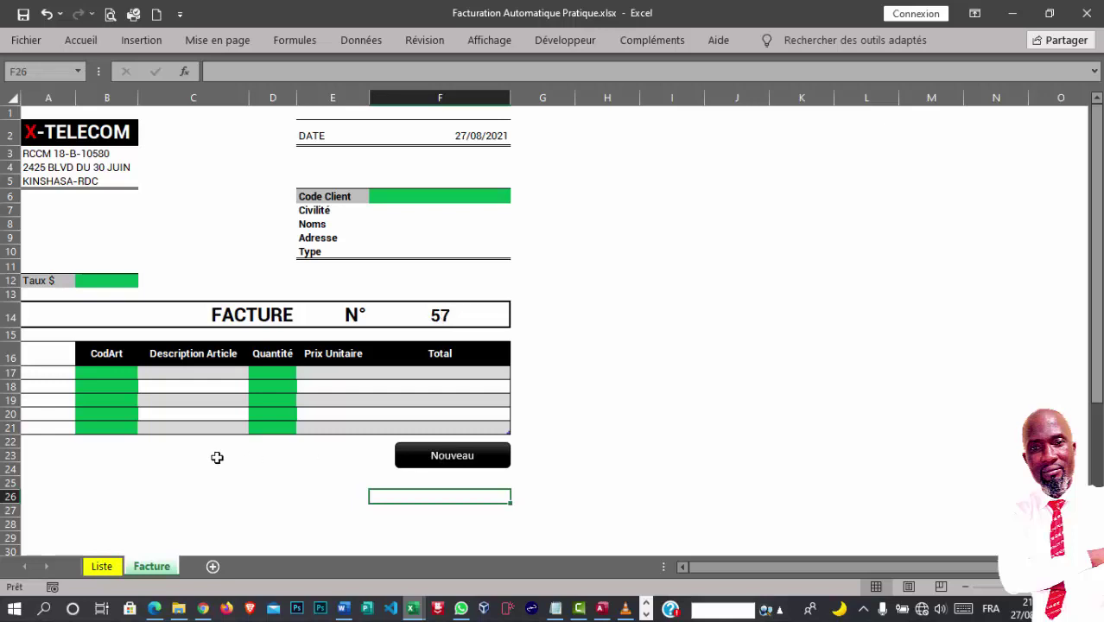